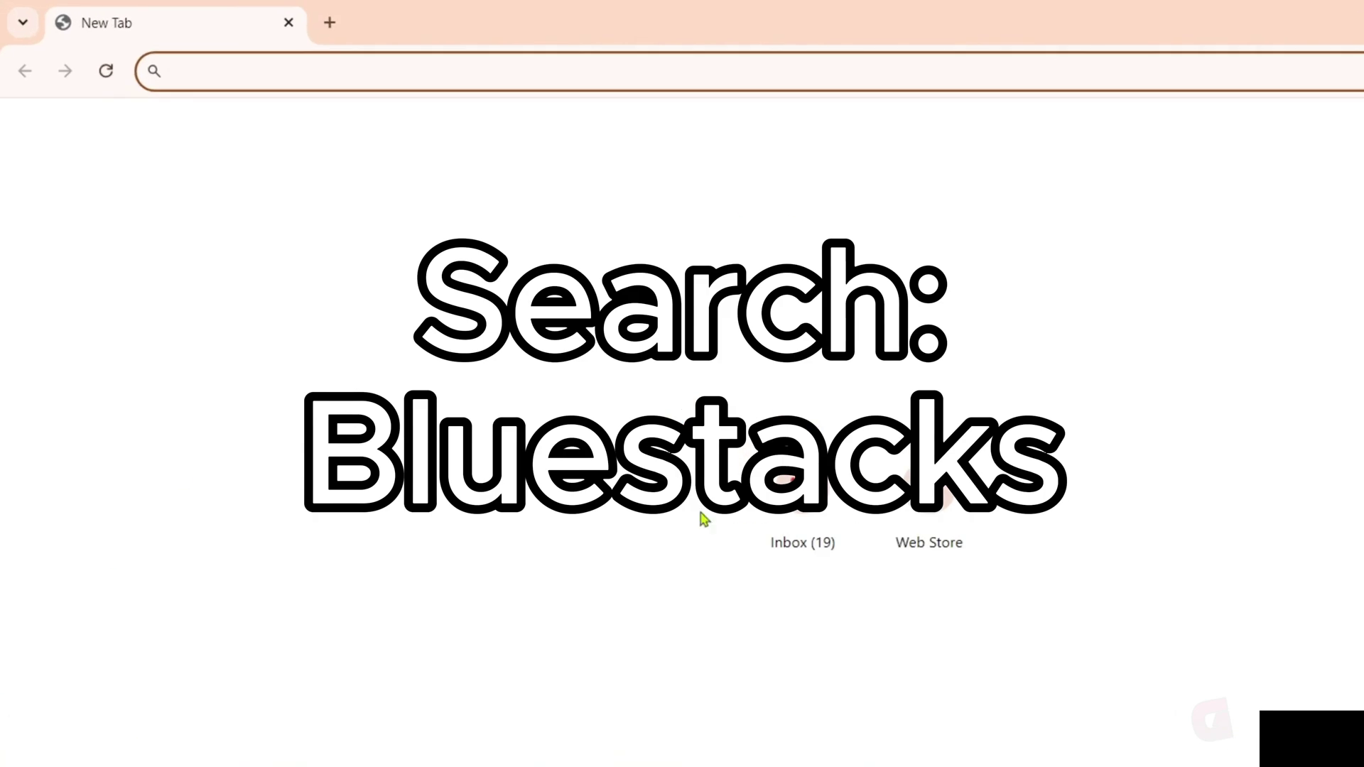
Search the web for 'bluestacks' and open the official bluestacks.com result.
{"action": "left_click", "coordinate": [185, 63]}
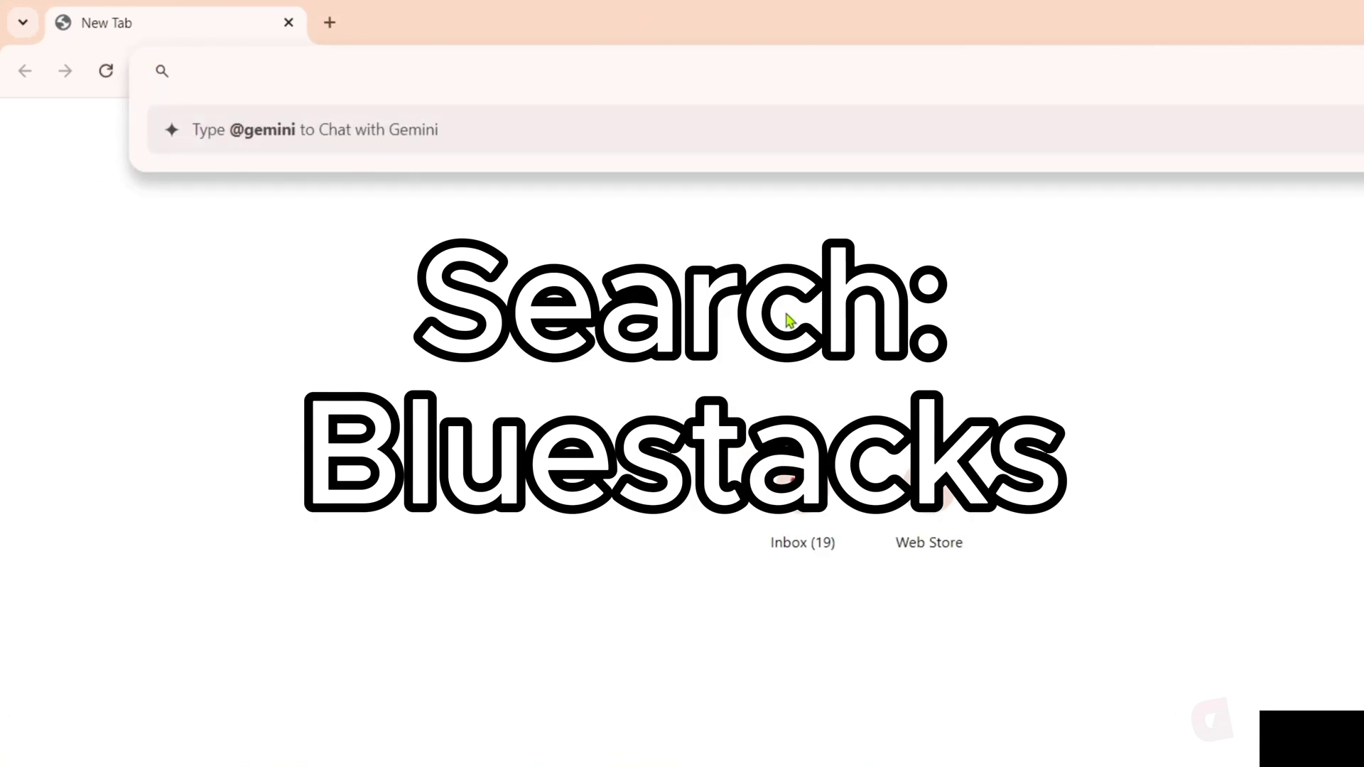
{"action": "type", "text": "bluestacks"}
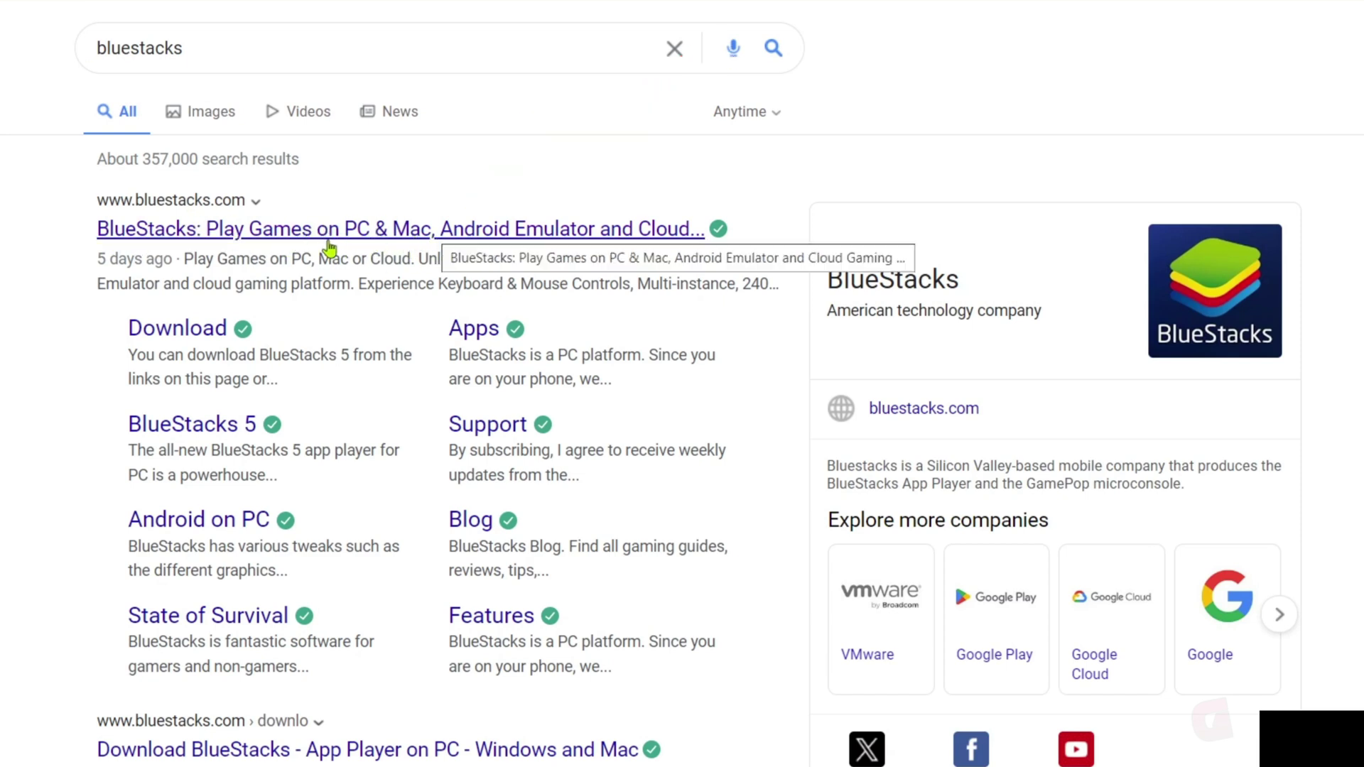
{"action": "left_click", "coordinate": [328, 237]}
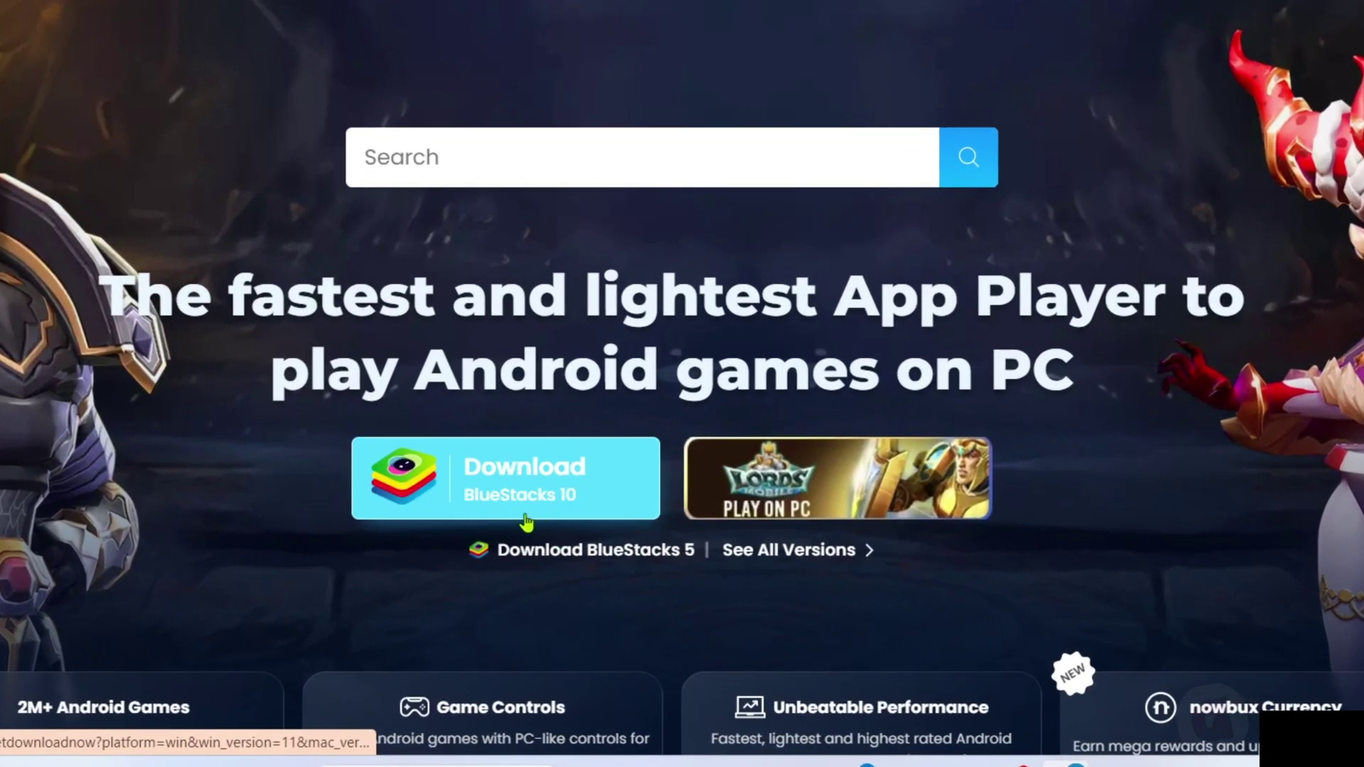
Download the BlueStacks 10 installer and run it from Chrome's downloads popup.
{"action": "left_click", "coordinate": [541, 509]}
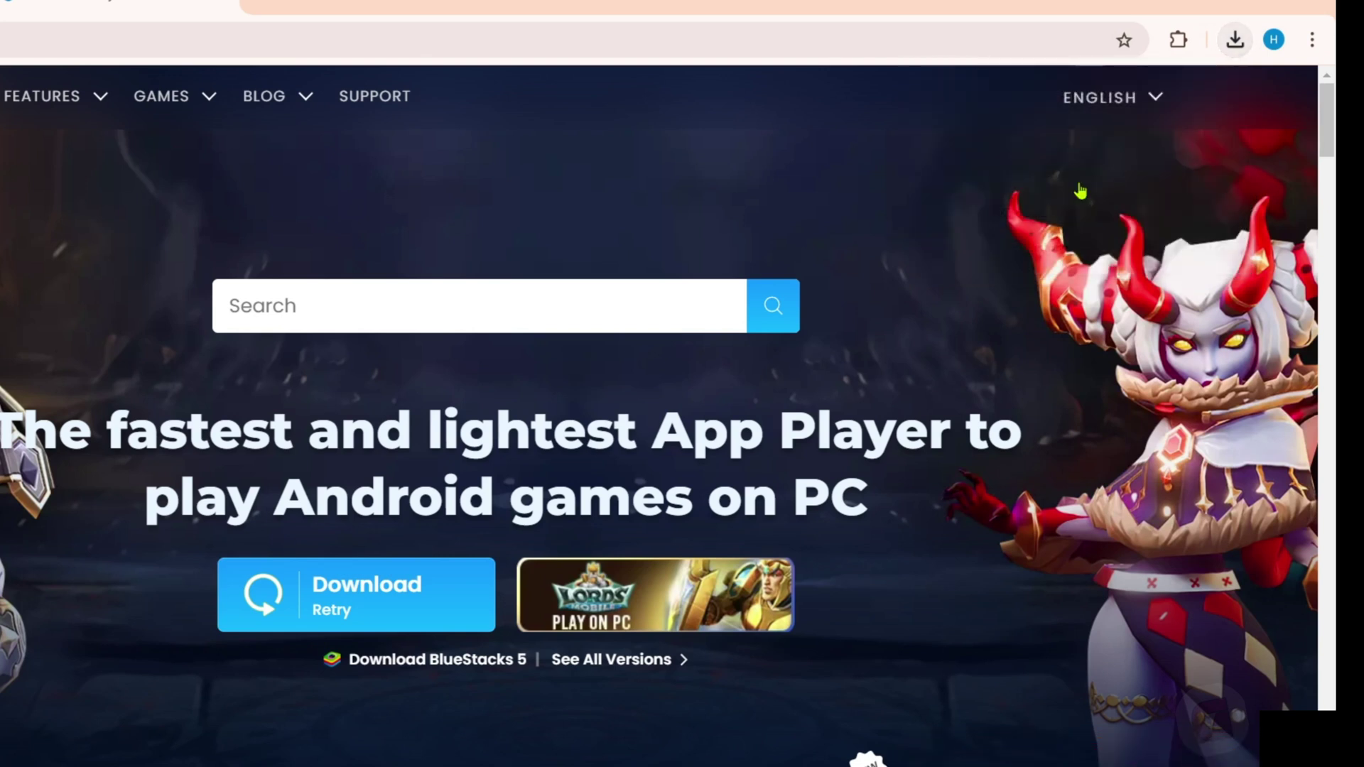
{"action": "left_click", "coordinate": [392, 559]}
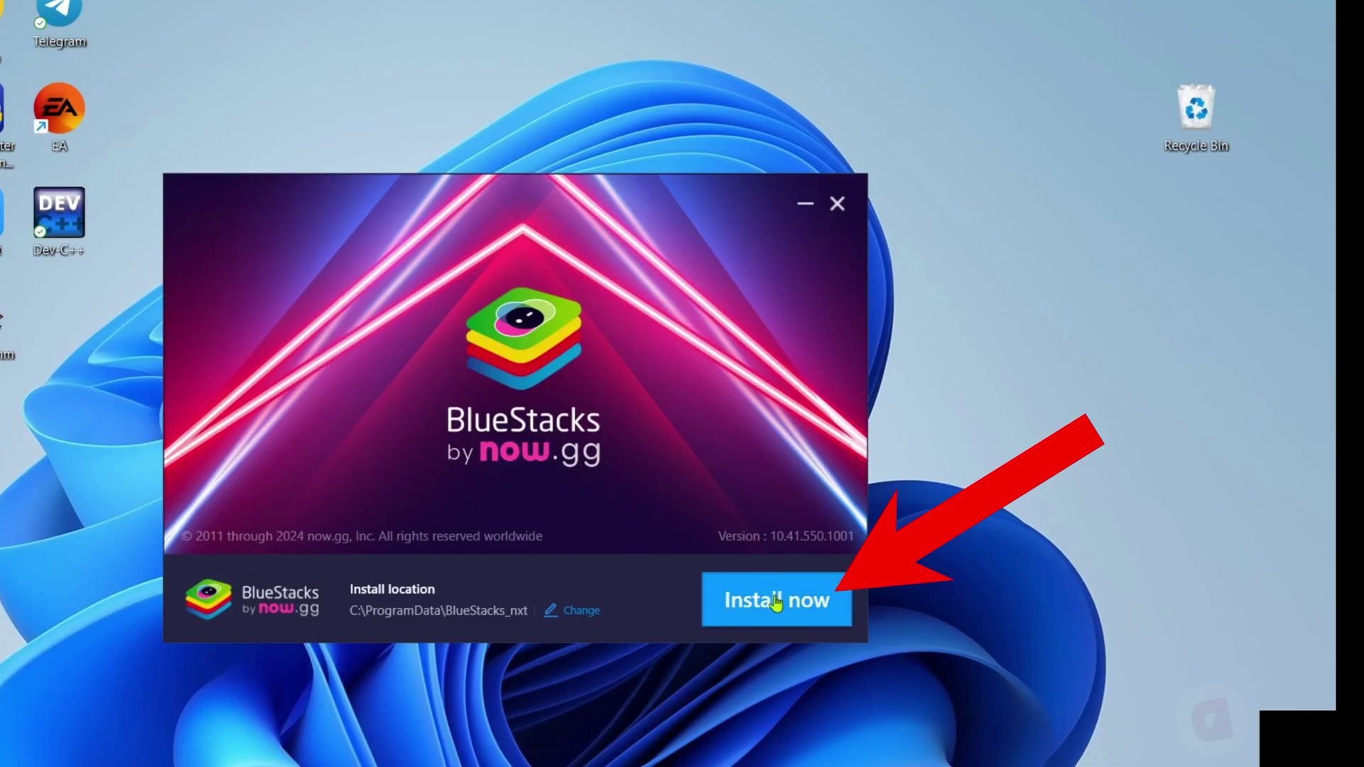
Install BlueStacks in the default location, accepting the Terms of Use.
{"action": "left_click", "coordinate": [778, 600]}
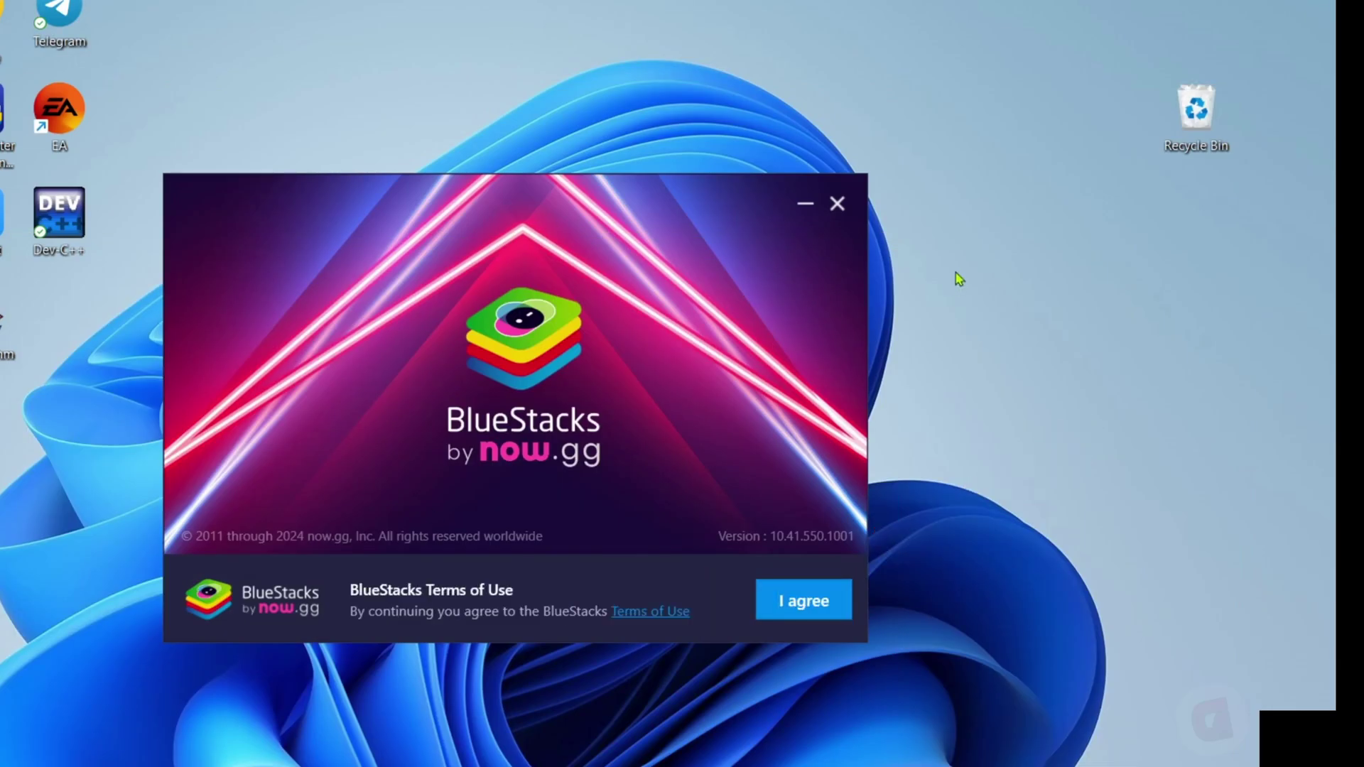
{"action": "left_click", "coordinate": [799, 608]}
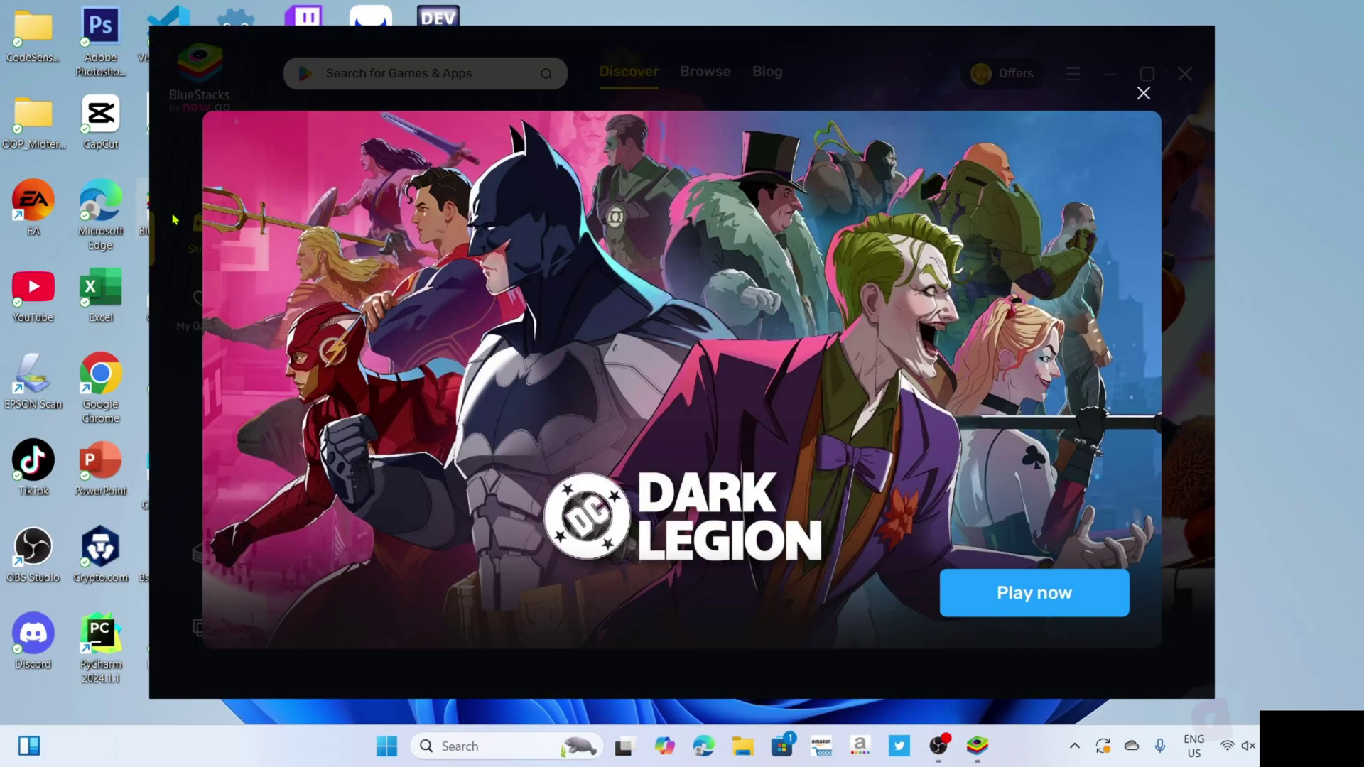
Dismiss the Dark Legion promotion and search the store for 'talking ben'.
{"action": "left_click", "coordinate": [1144, 94]}
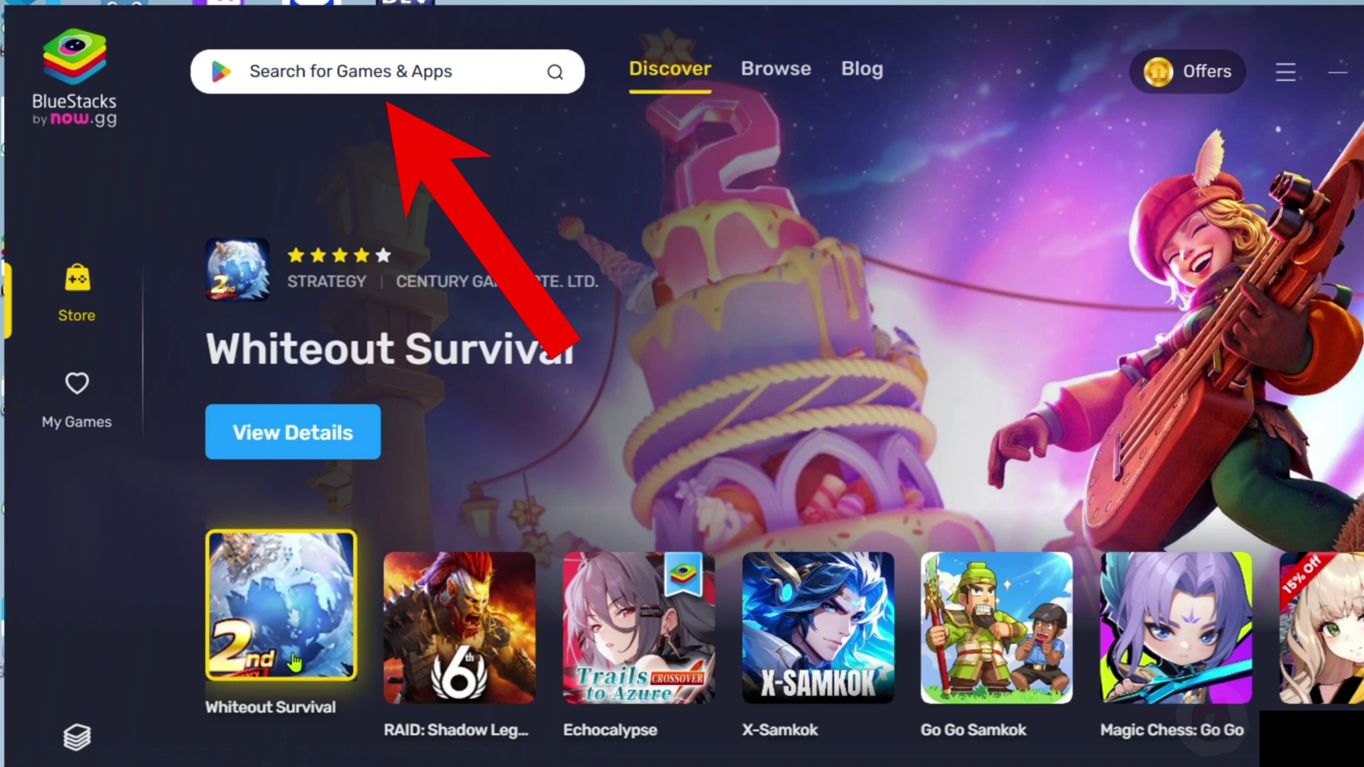
{"action": "left_click", "coordinate": [353, 71]}
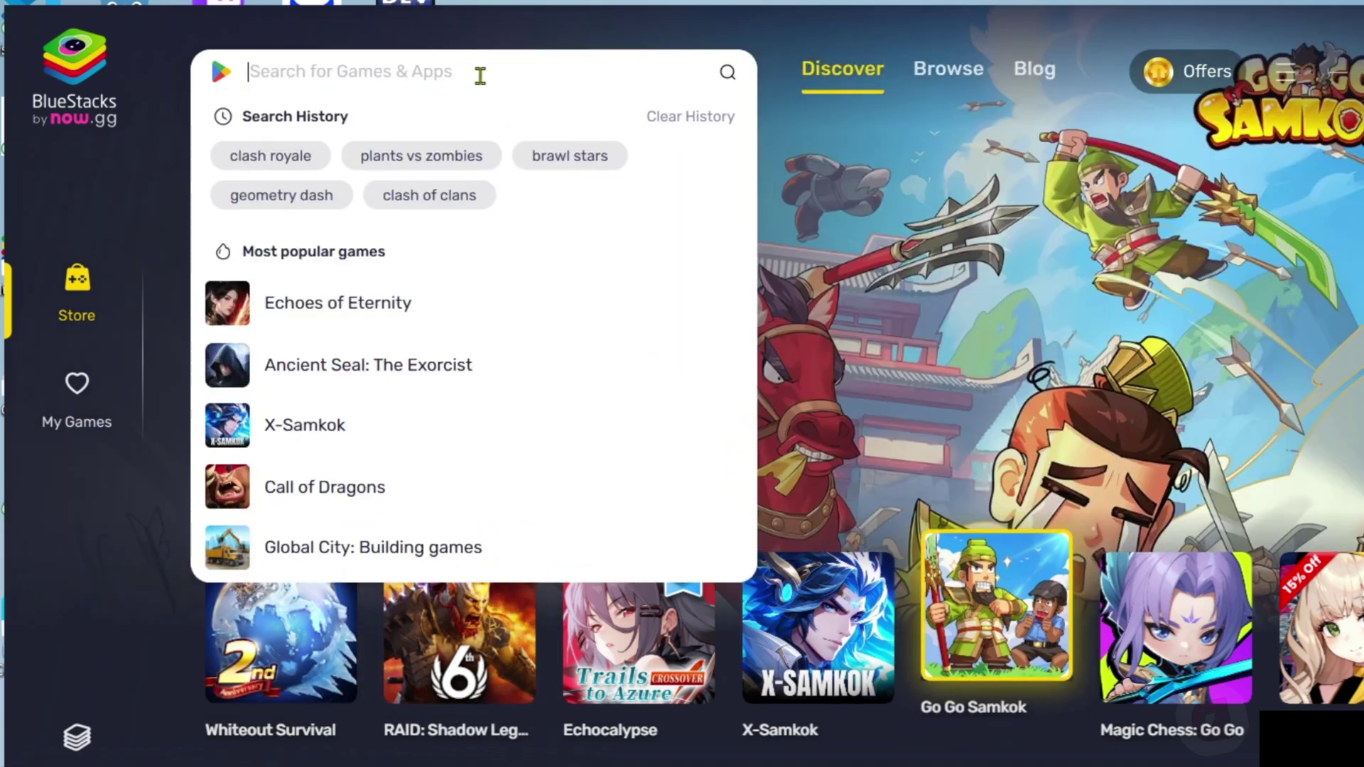
{"action": "type", "text": "talking ben"}
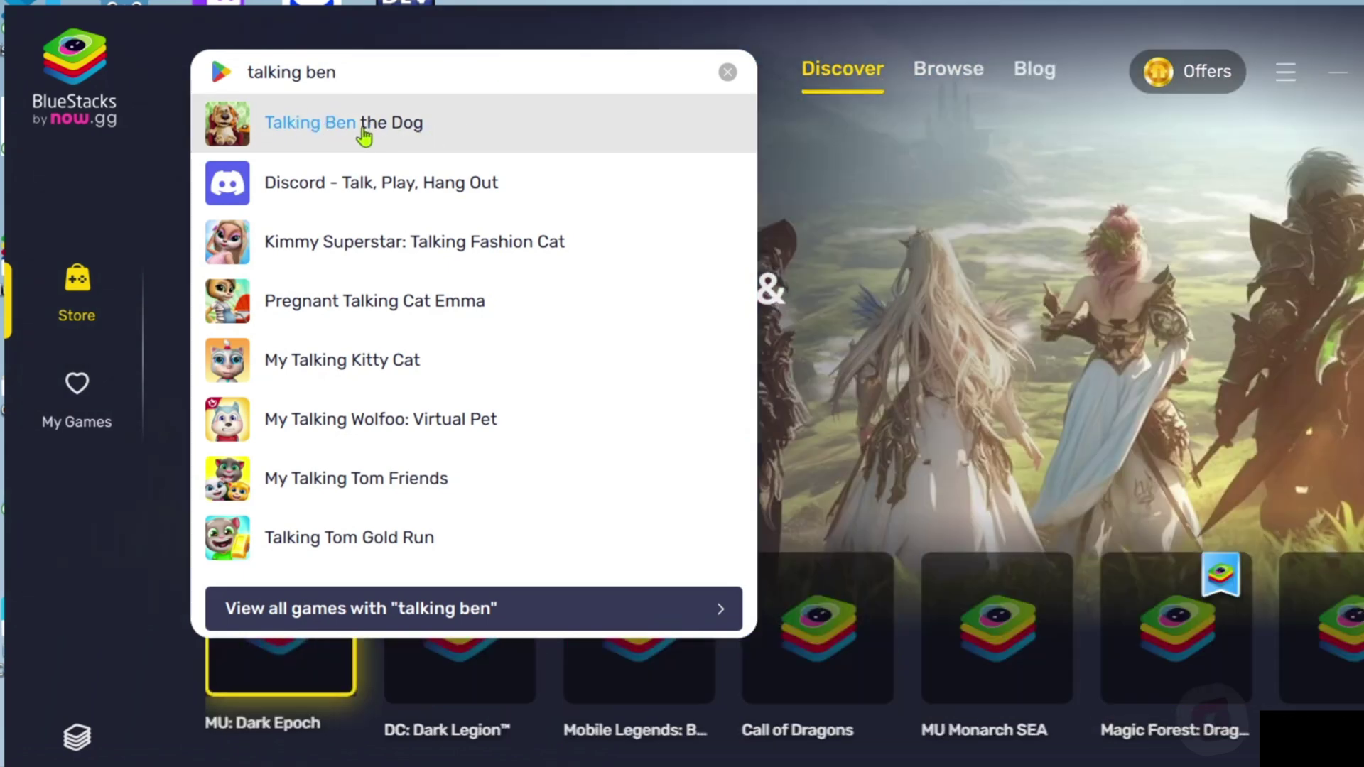
Install Talking Ben the Dog from Google Play, then minimize App Player.
{"action": "left_click", "coordinate": [360, 134]}
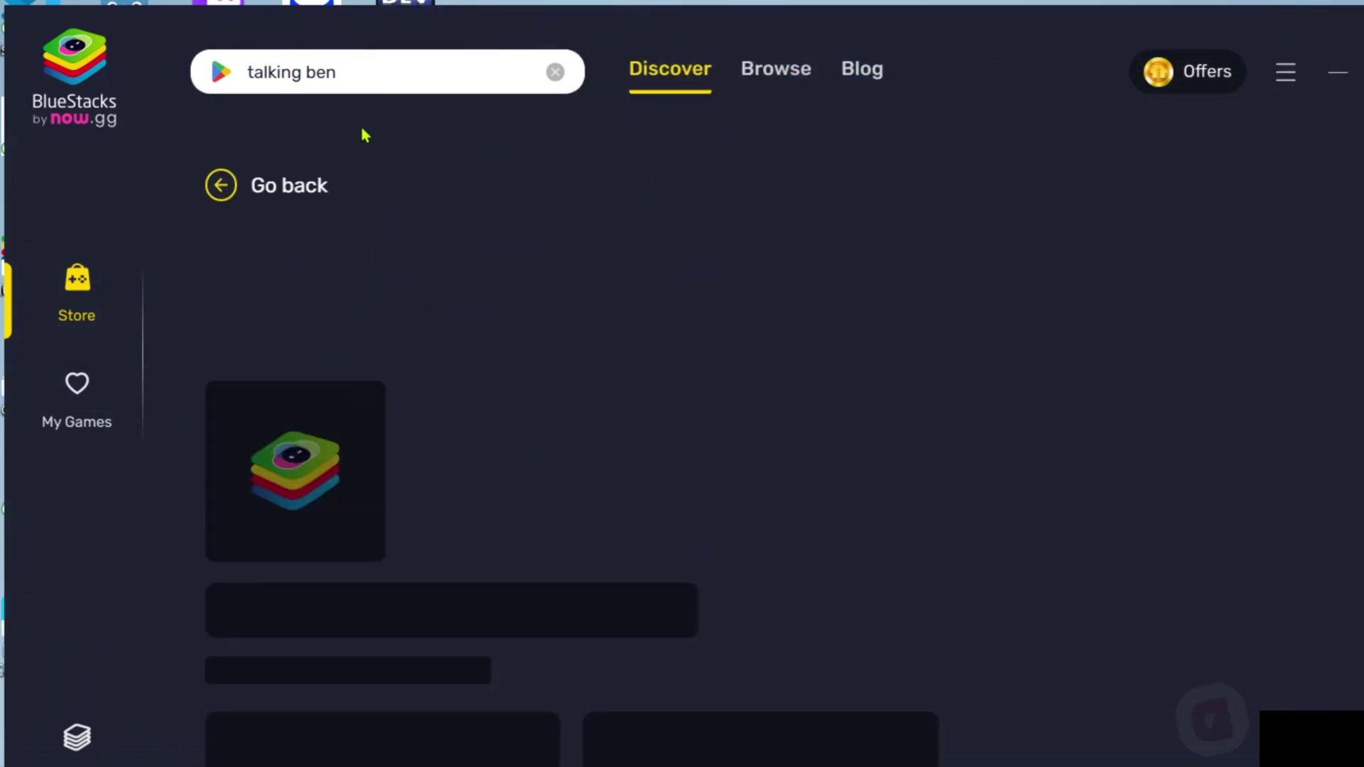
{"action": "scroll", "coordinate": [575, 434], "scroll_direction": "down", "scroll_amount": 1}
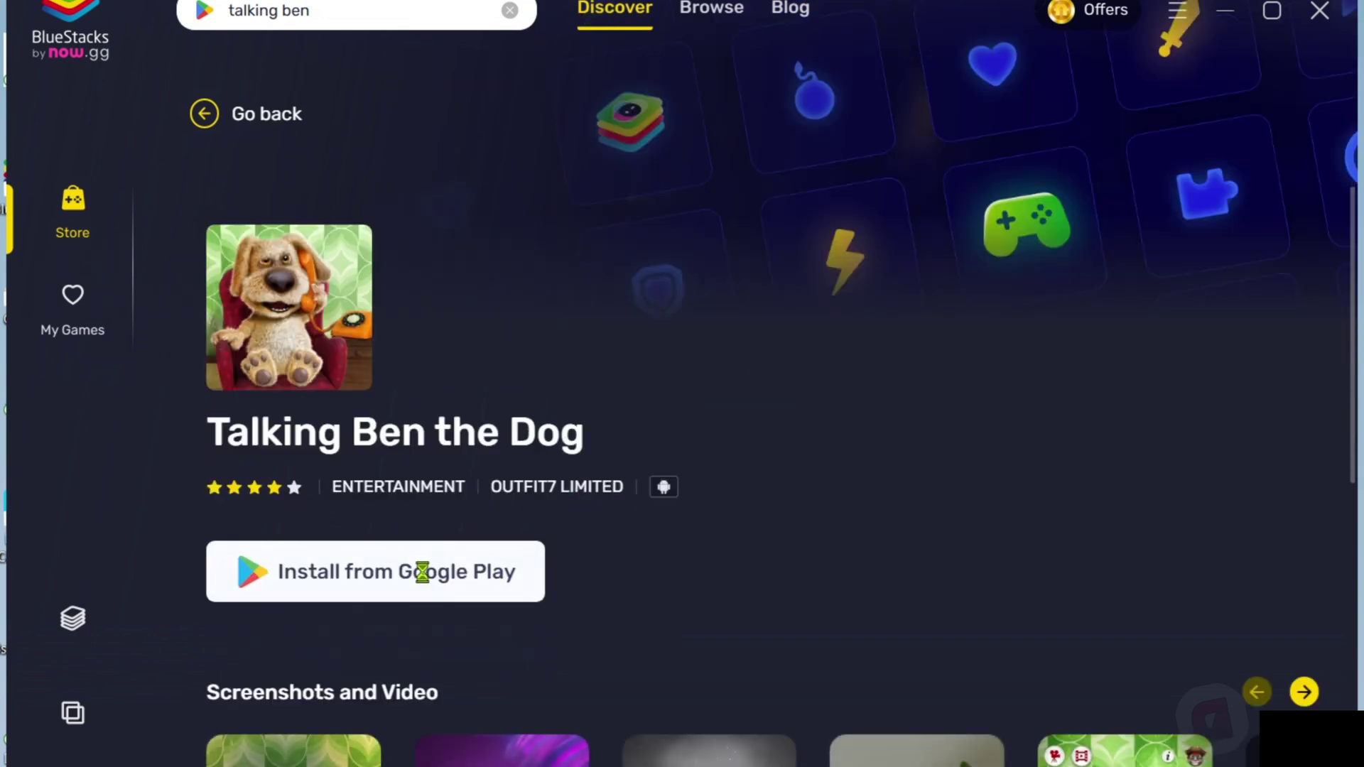
{"action": "left_click", "coordinate": [422, 573]}
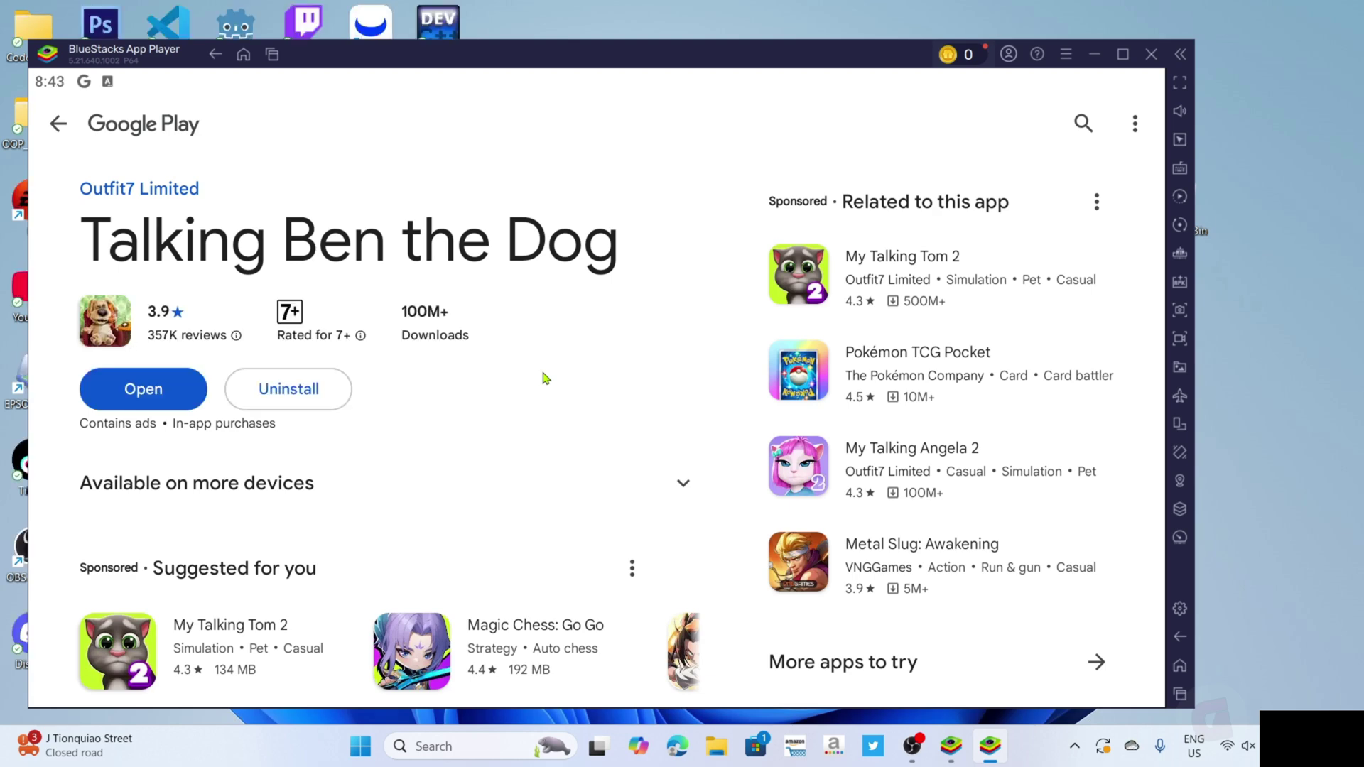
{"action": "left_click", "coordinate": [1094, 55]}
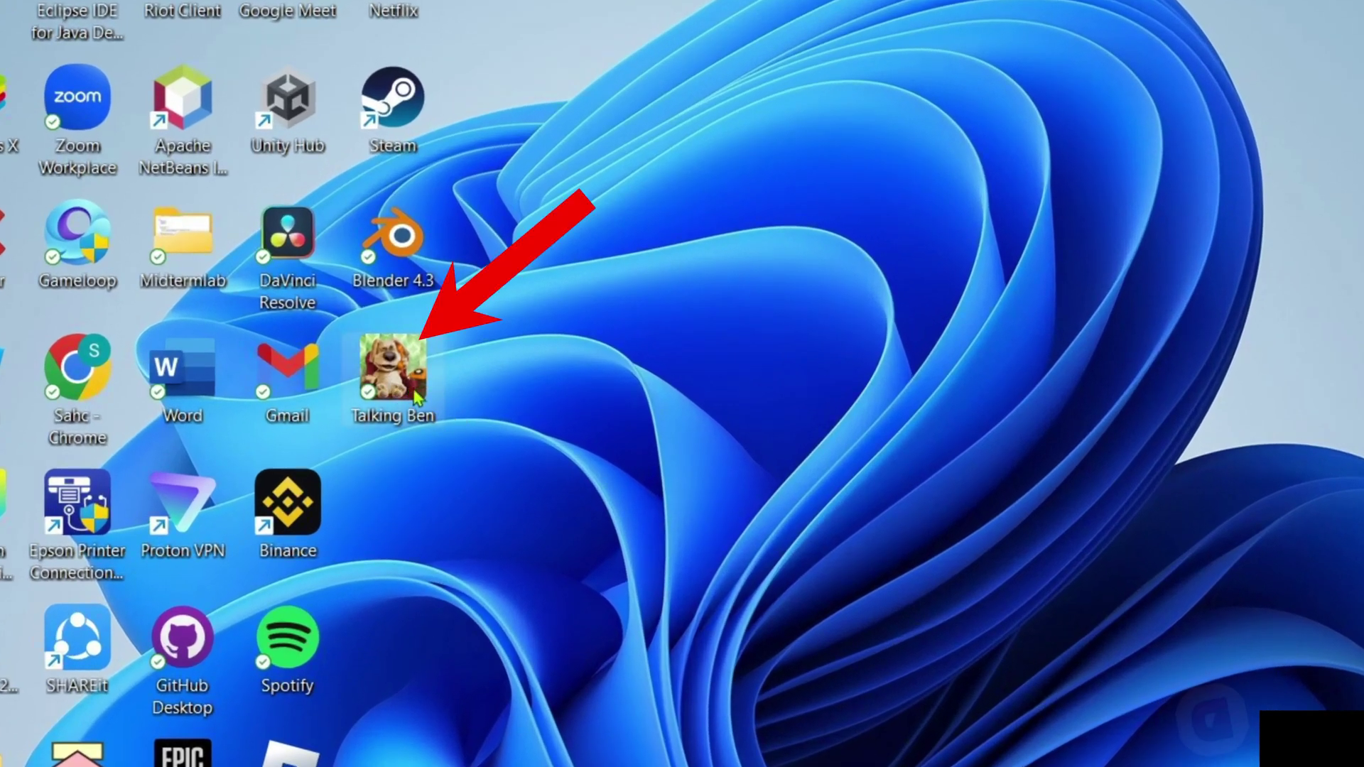
Launch Talking Ben from its desktop shortcut and dismiss the microphone notice.
{"action": "double_click", "coordinate": [414, 368]}
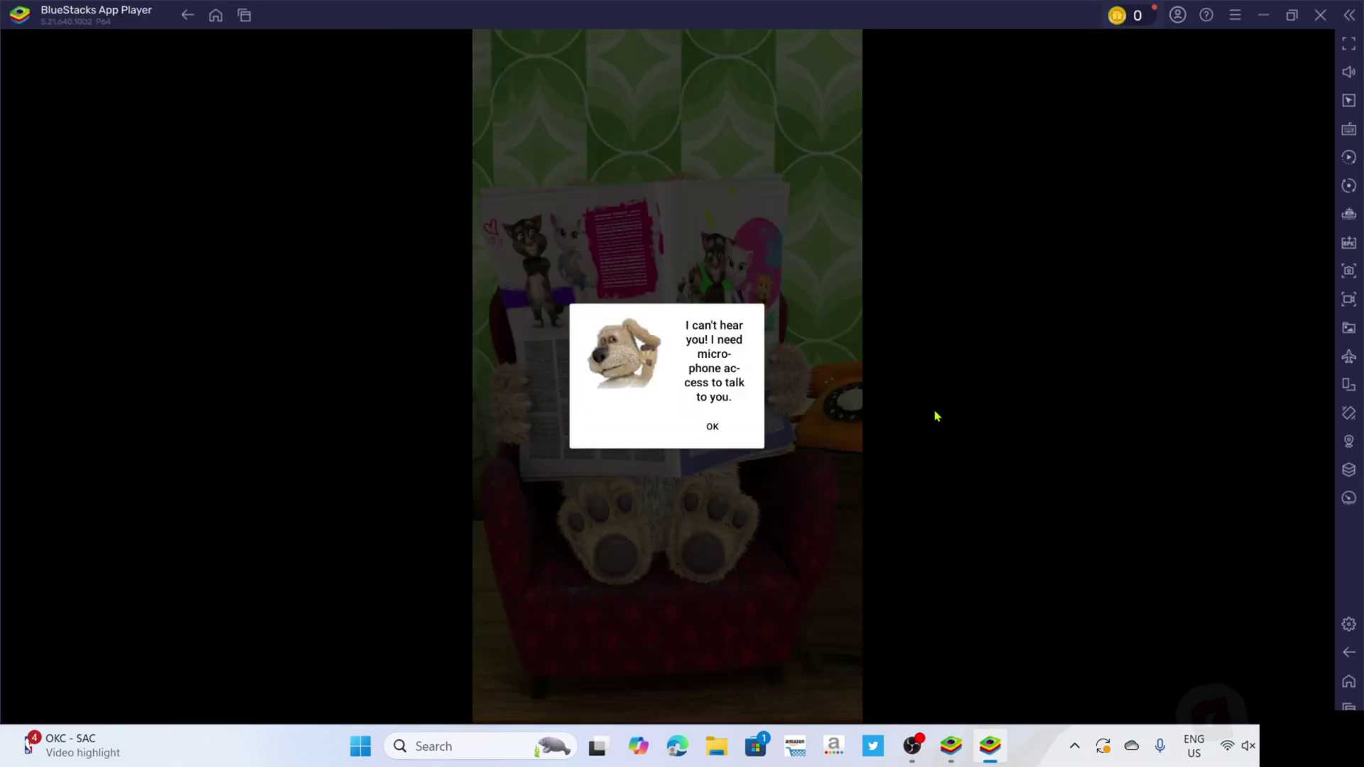
{"action": "key", "text": "Return"}
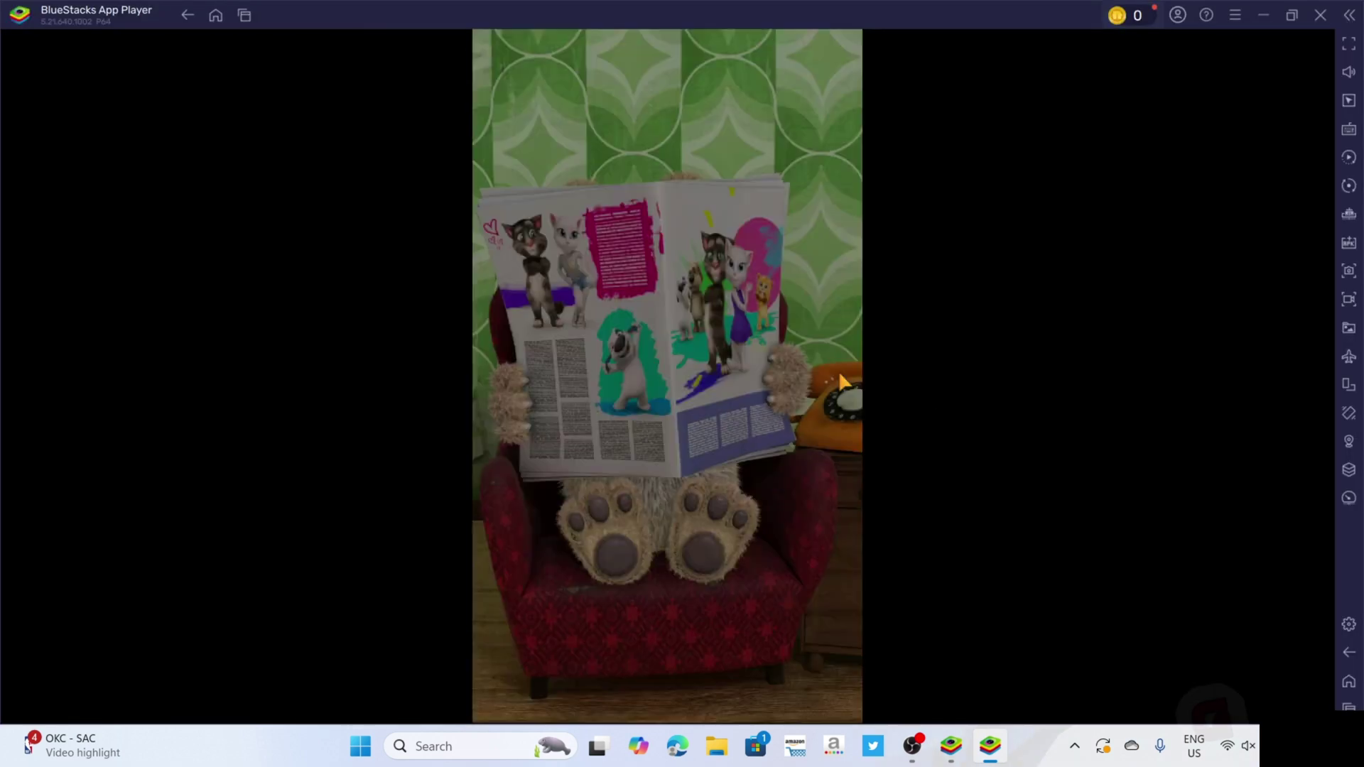